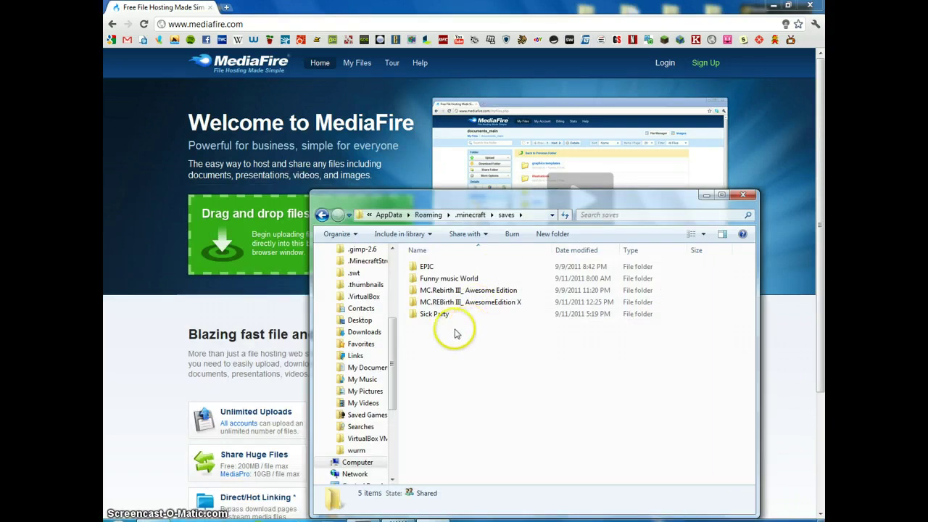
Step: Try to upload the Sick Party world folder from the Minecraft saves folder to the MediaFire home page
mouse_move(452, 319)
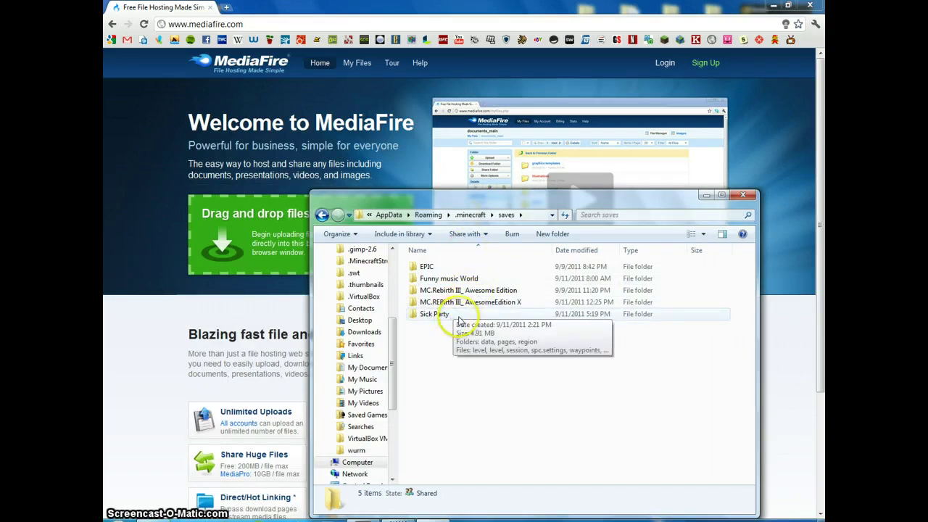
left_click_drag(458, 320, 276, 255)
left_click(164, 288)
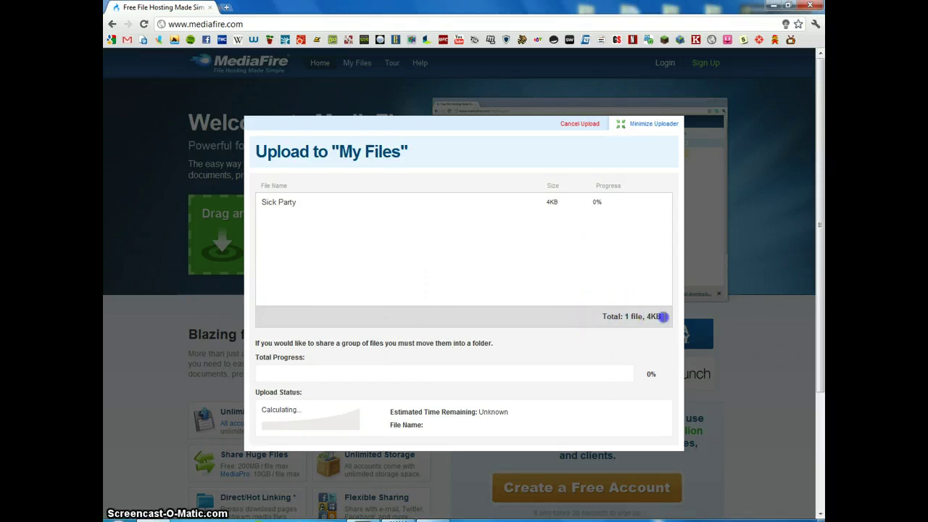
left_click_drag(658, 316, 565, 301)
left_click(601, 264)
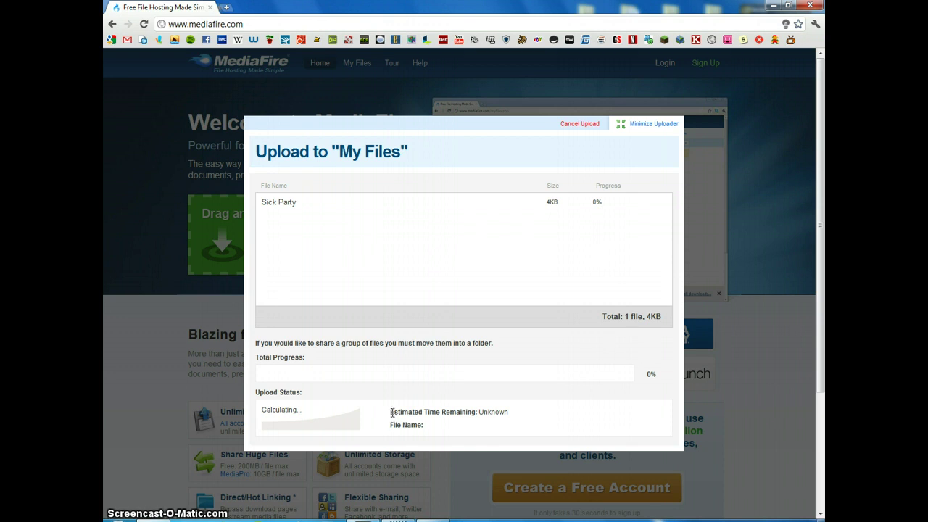
left_click_drag(391, 411, 404, 426)
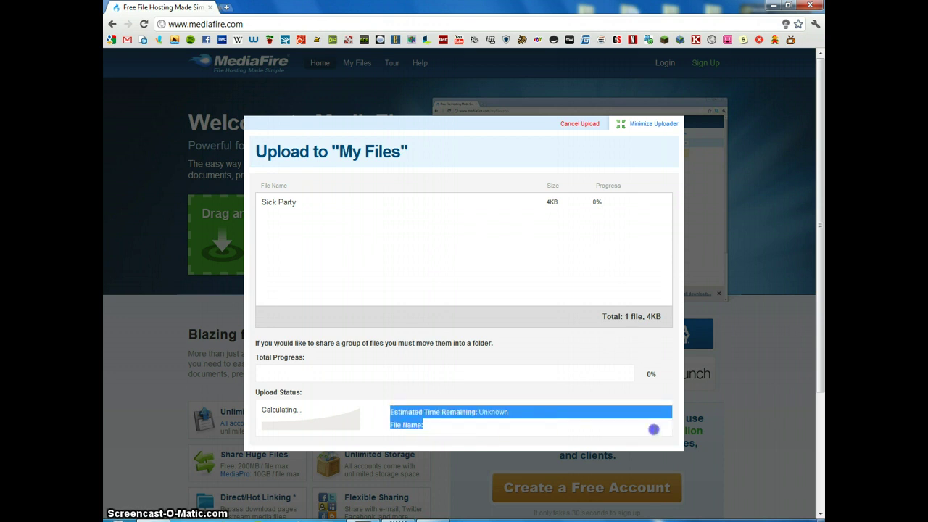
left_click_drag(664, 410, 663, 335)
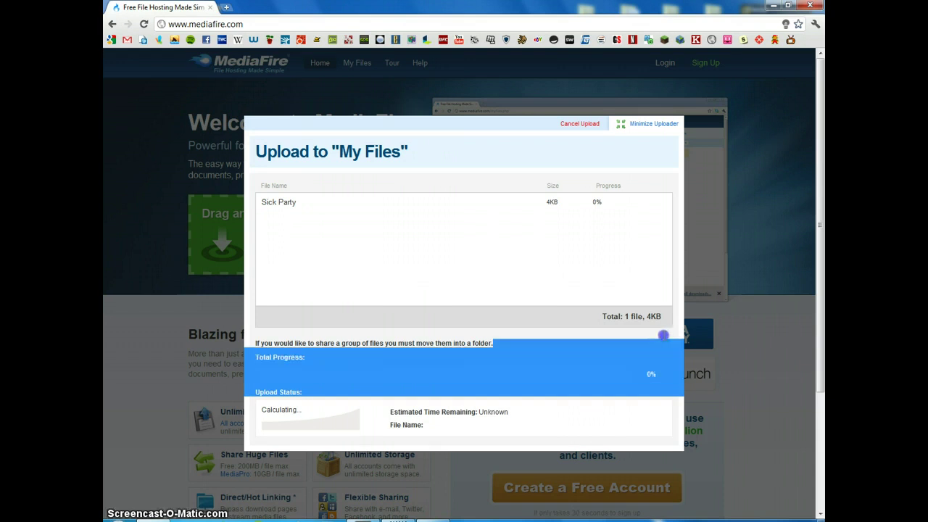
left_click_drag(654, 269, 671, 414)
left_click(605, 439)
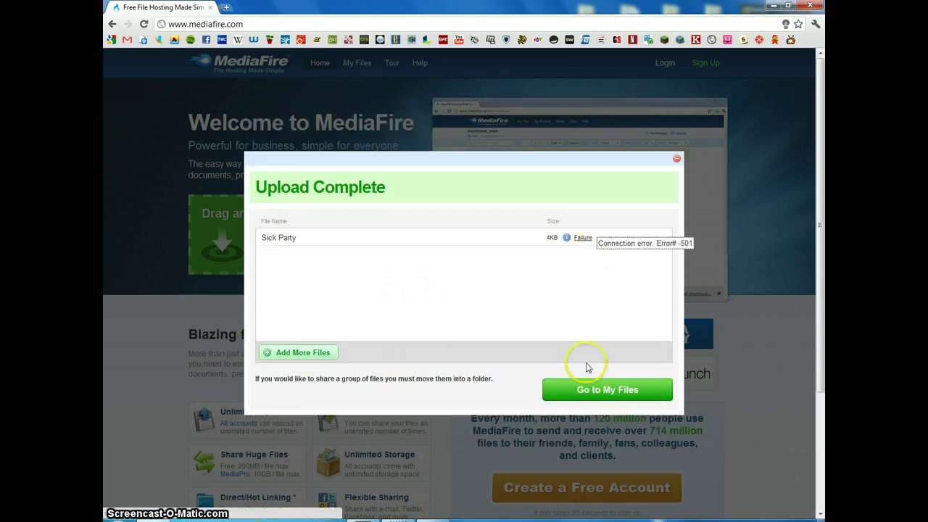
Step: Leave the upload results for My Files and return to the MediaFire home page
left_click(607, 391)
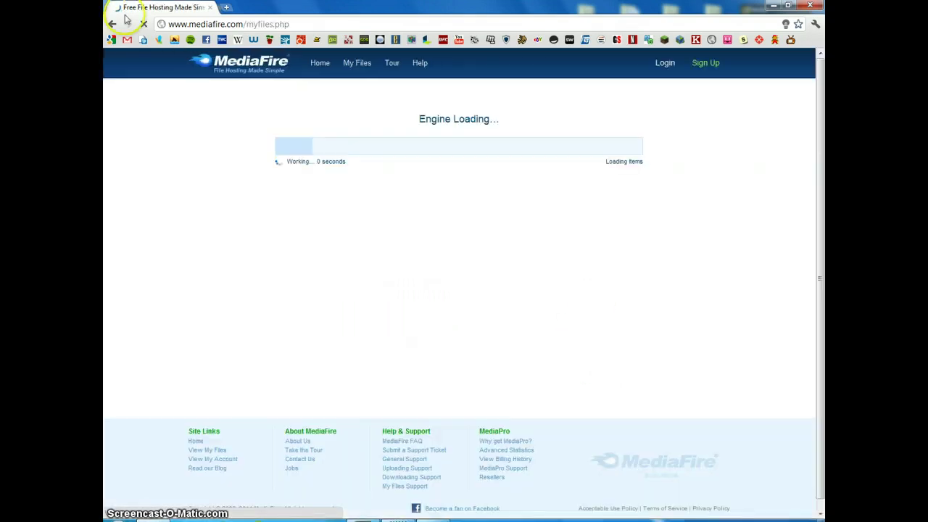
left_click(263, 65)
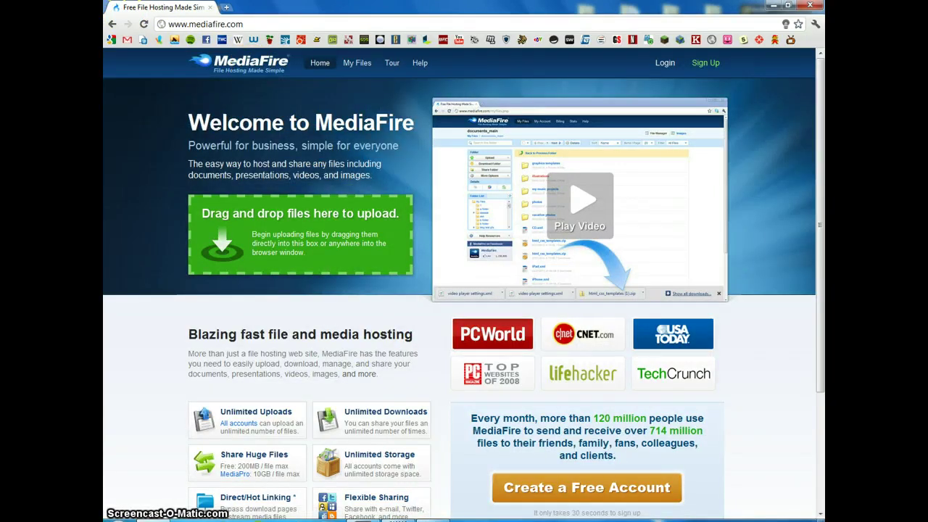
Step: Check where the saves folder sits inside .minecraft, return to it and minimize the folder window
left_click(442, 520)
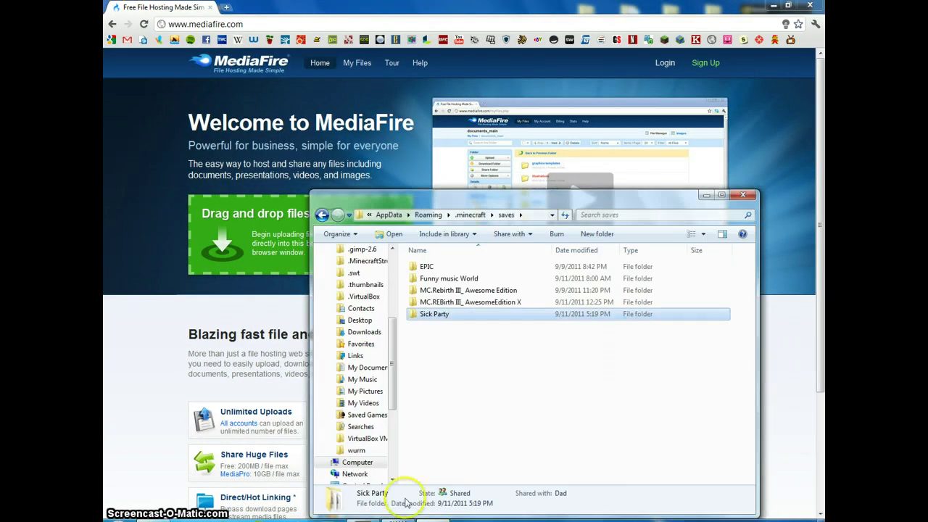
left_click(322, 216)
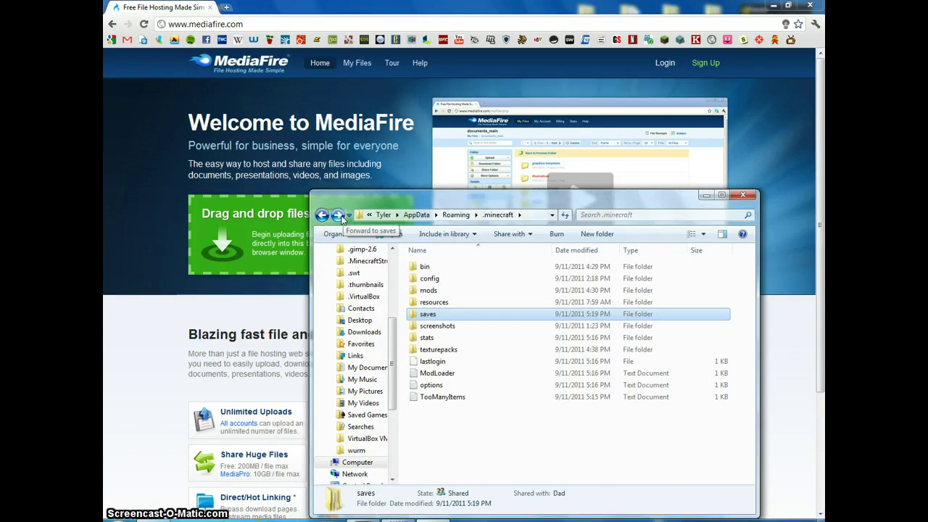
left_click(337, 215)
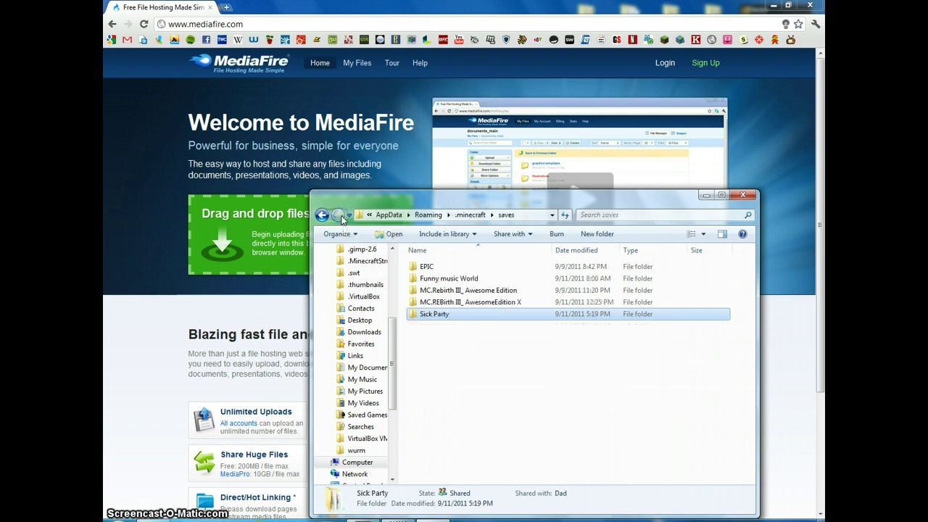
left_click(706, 195)
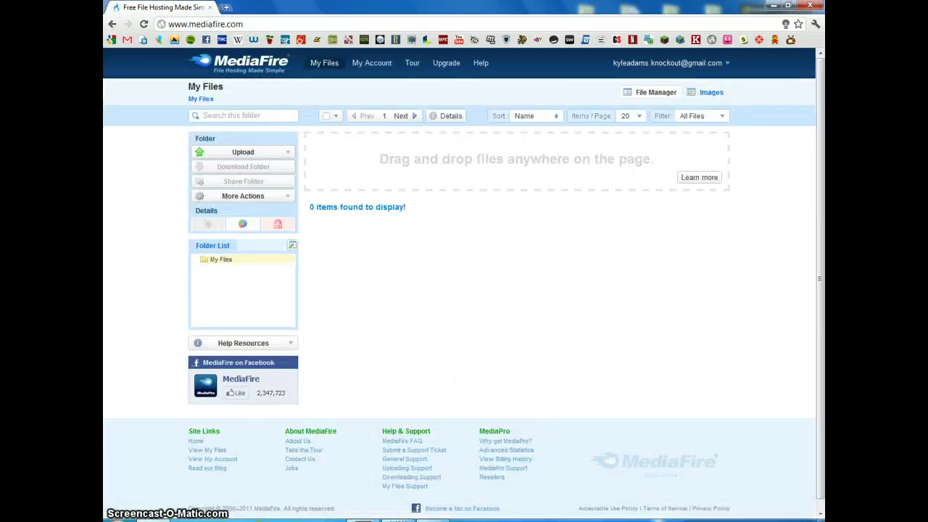
Step: Try to upload the Sick Party world folder to the My Files page and minimize the folder window
left_click(452, 481)
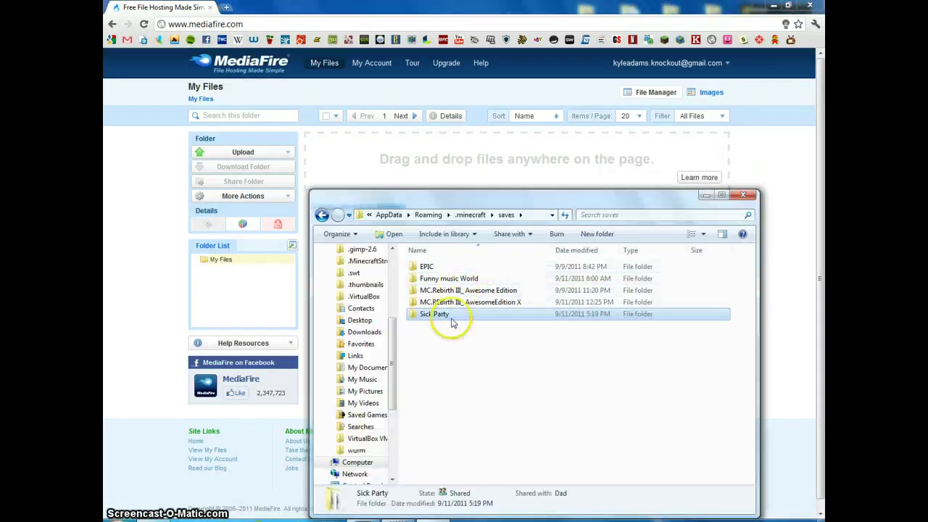
left_click_drag(450, 317, 451, 168)
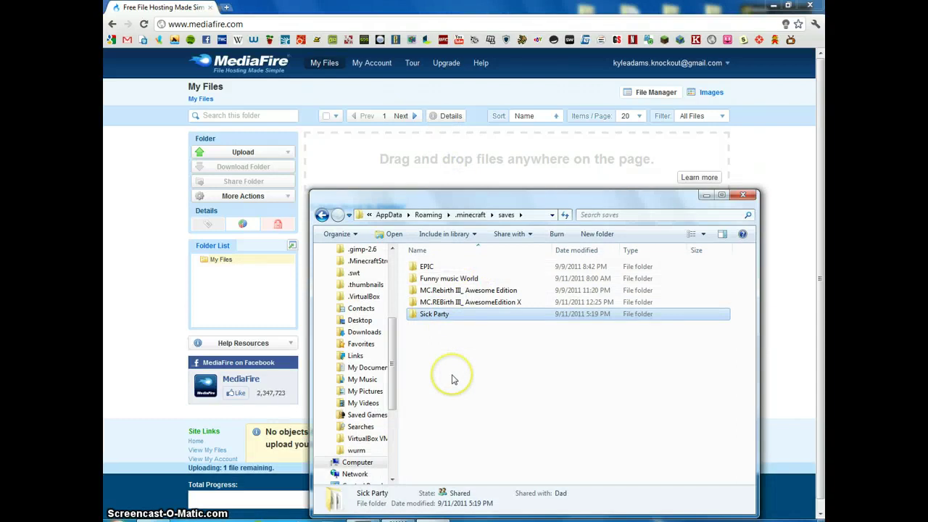
left_click(707, 195)
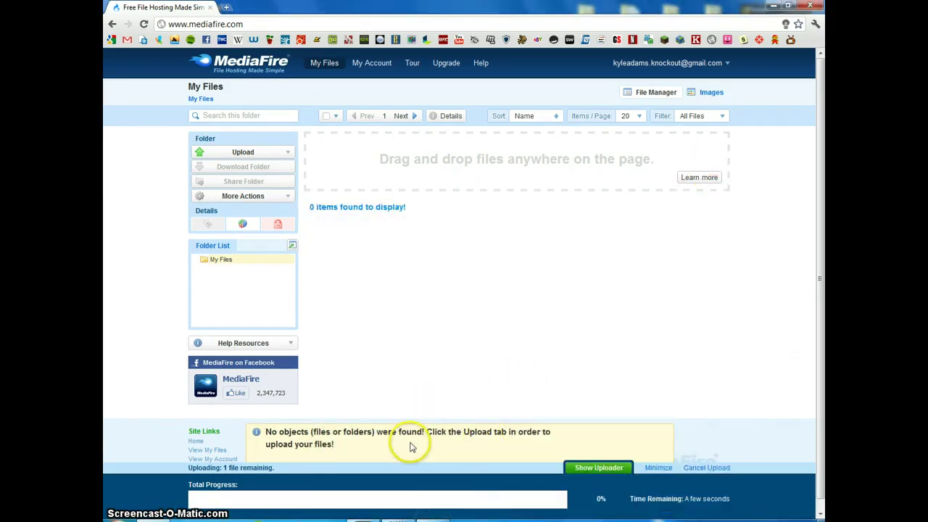
Step: Show the uploader, cancel the Sick Party upload and close the results dialog
left_click(586, 466)
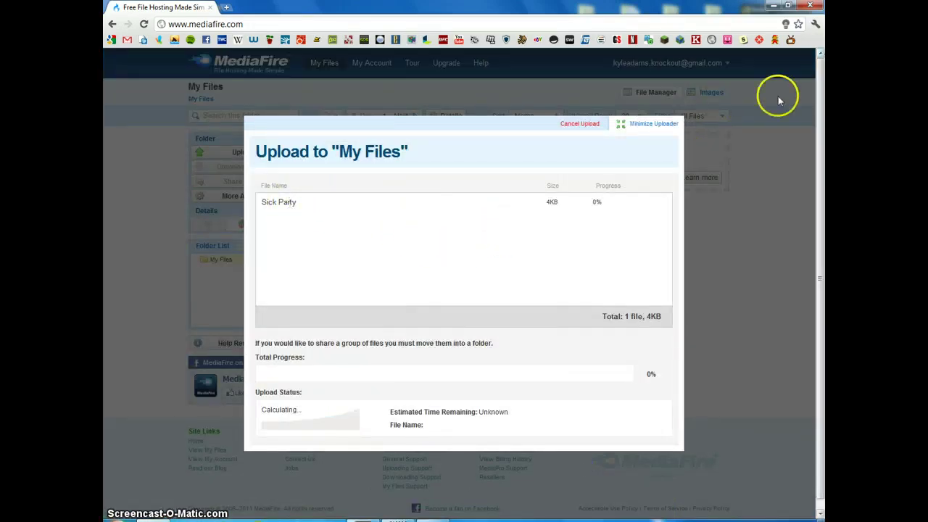
left_click(588, 125)
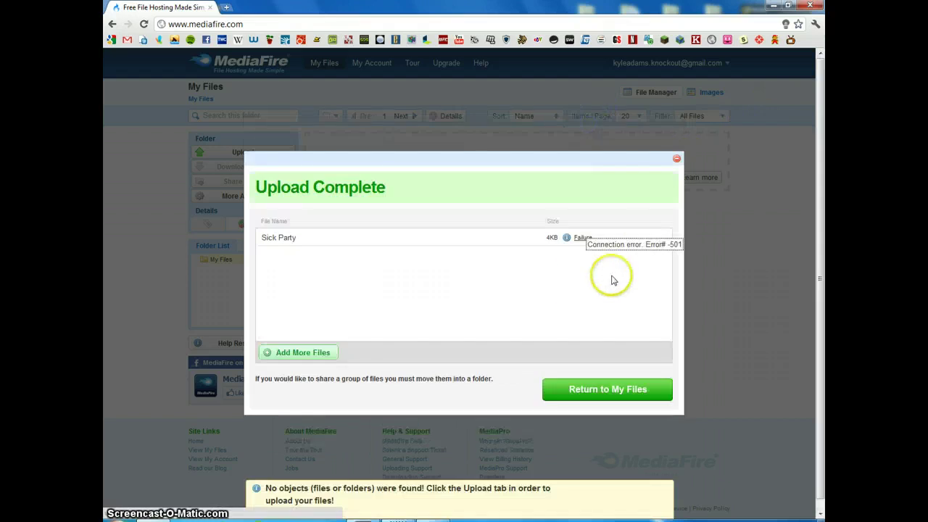
left_click(675, 159)
Step: Try to upload the Funny music World folder from saves to My Files and close the results
left_click(433, 520)
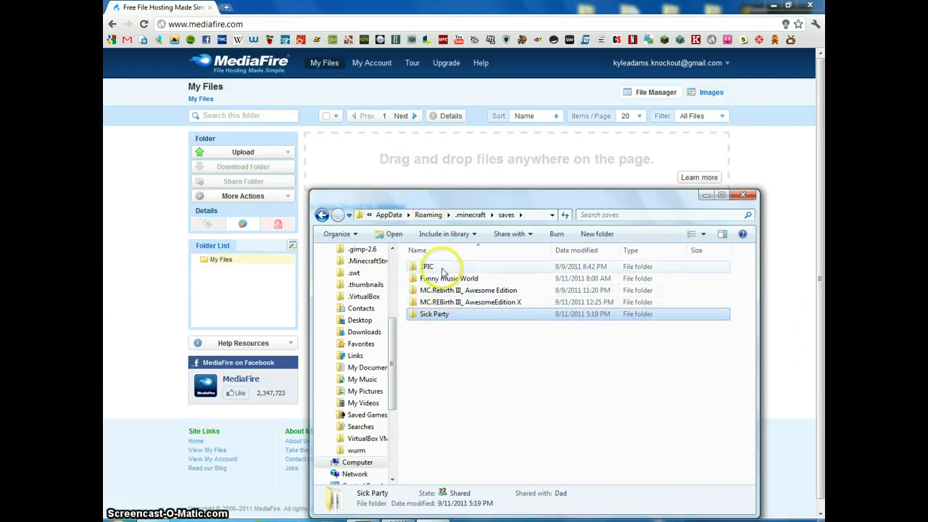
left_click(443, 279)
left_click_drag(443, 280, 422, 156)
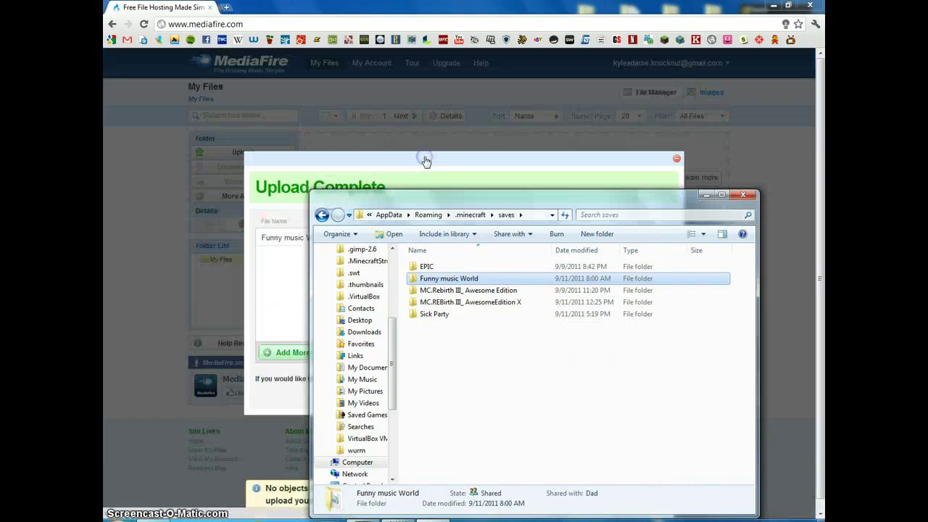
left_click(370, 159)
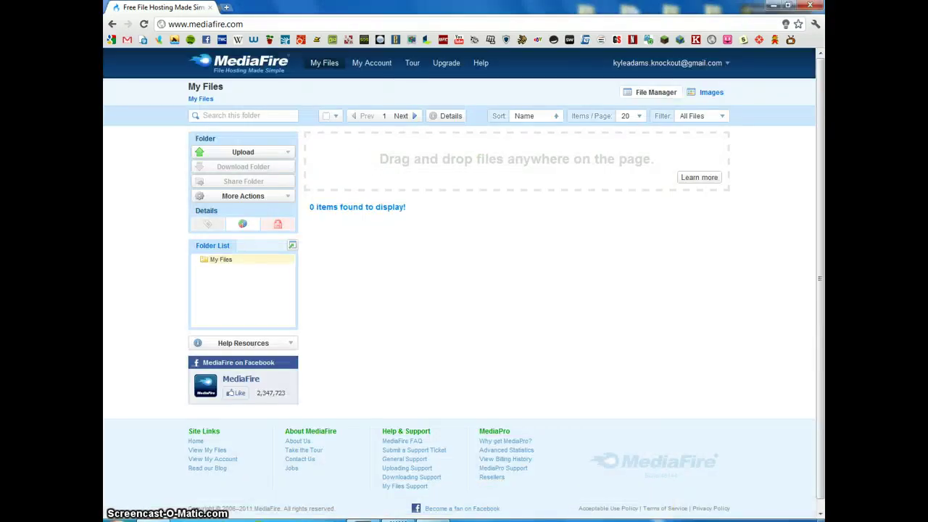
Step: Reload the My Files page and start a file upload from its welcome dialog
key("alt+Tab")
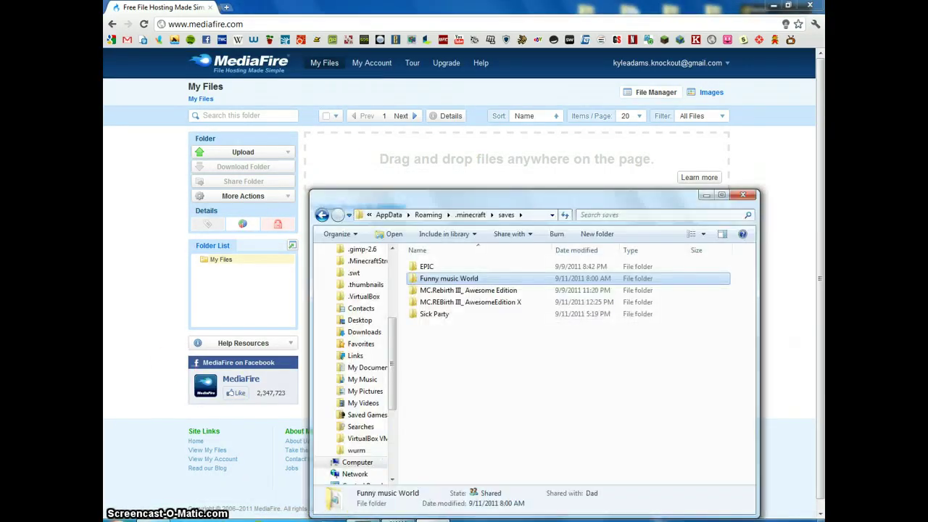
key("alt+Tab")
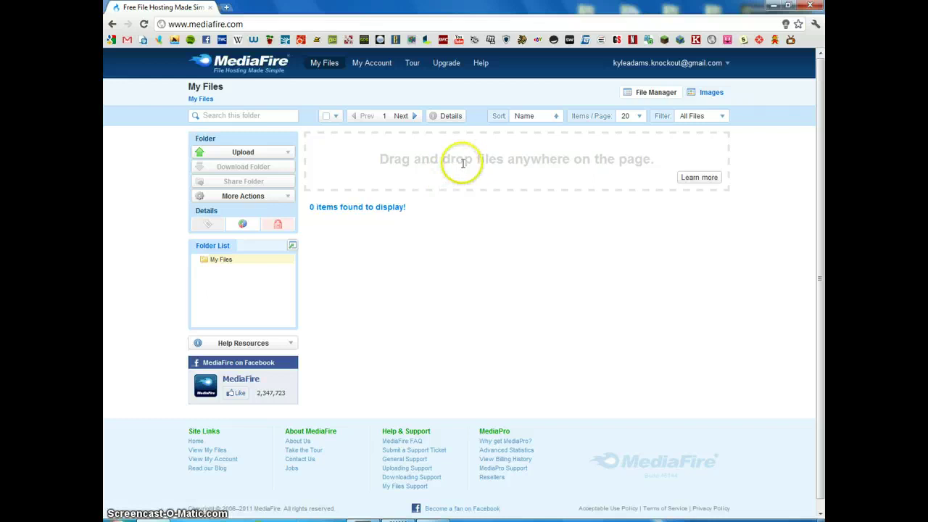
left_click(148, 30)
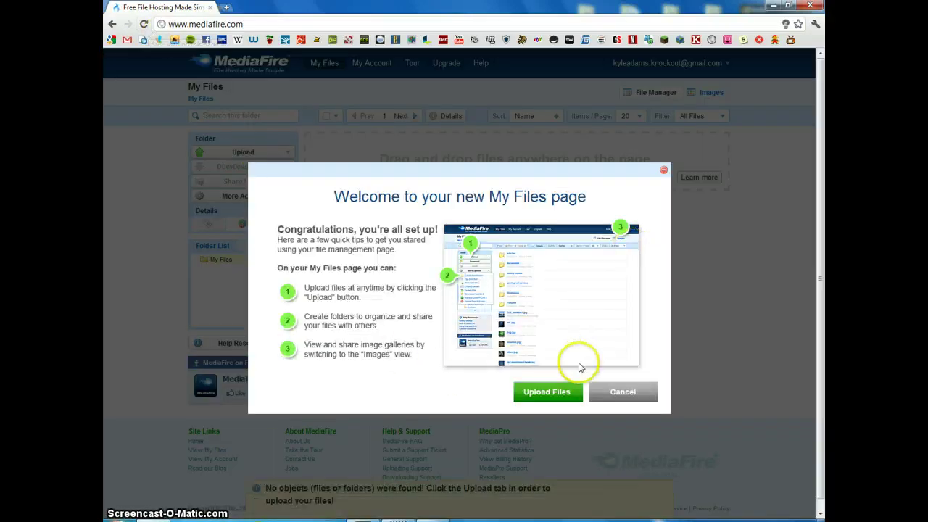
left_click(566, 394)
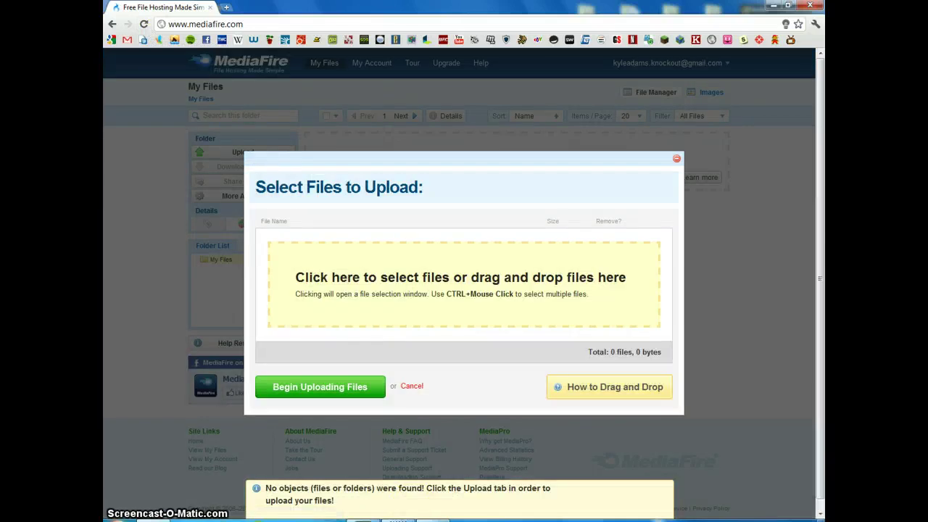
Step: Try to add the Funny music World folder to the file selection area of the upload dialog
left_click(433, 521)
left_click_drag(435, 278, 285, 275)
left_click(421, 161)
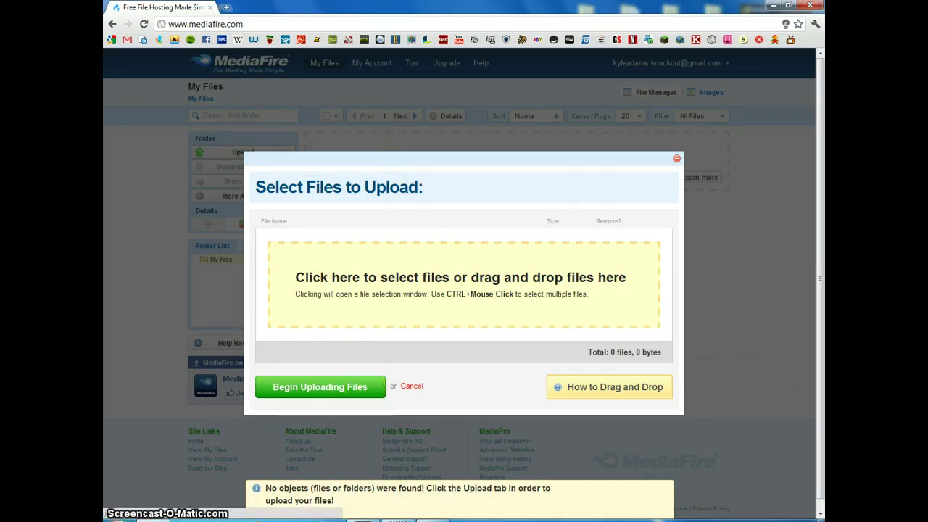
Step: Move the saves window clear of the upload dialog and try again to upload the Funny music World folder
left_click(398, 519)
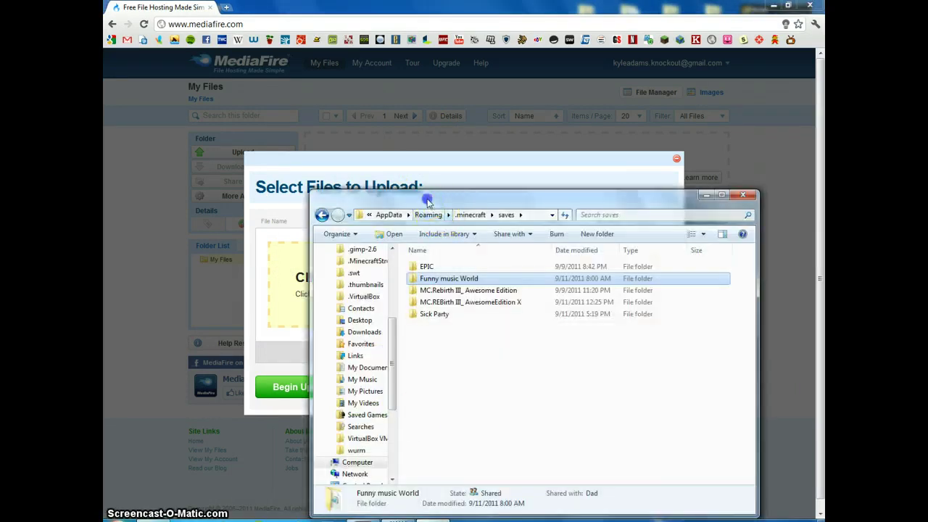
left_click_drag(428, 201, 798, 167)
left_click_drag(798, 247, 493, 254)
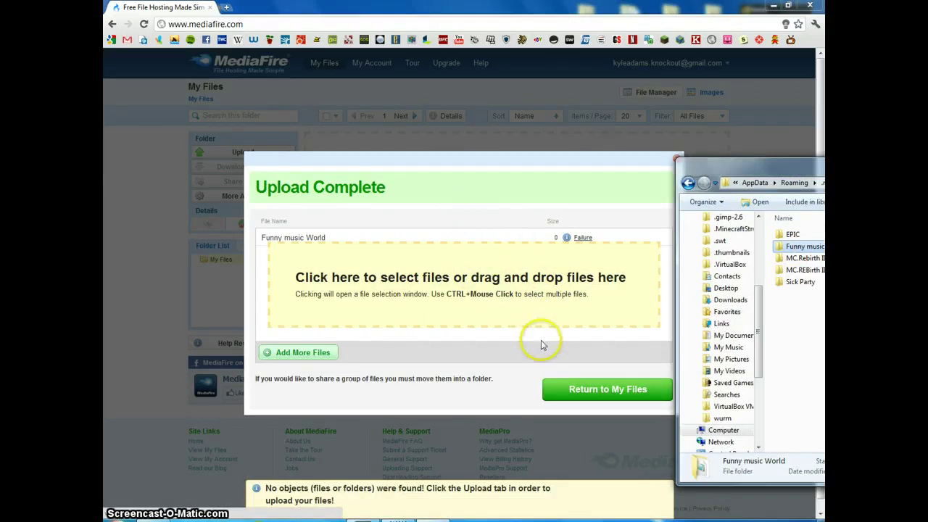
left_click(565, 389)
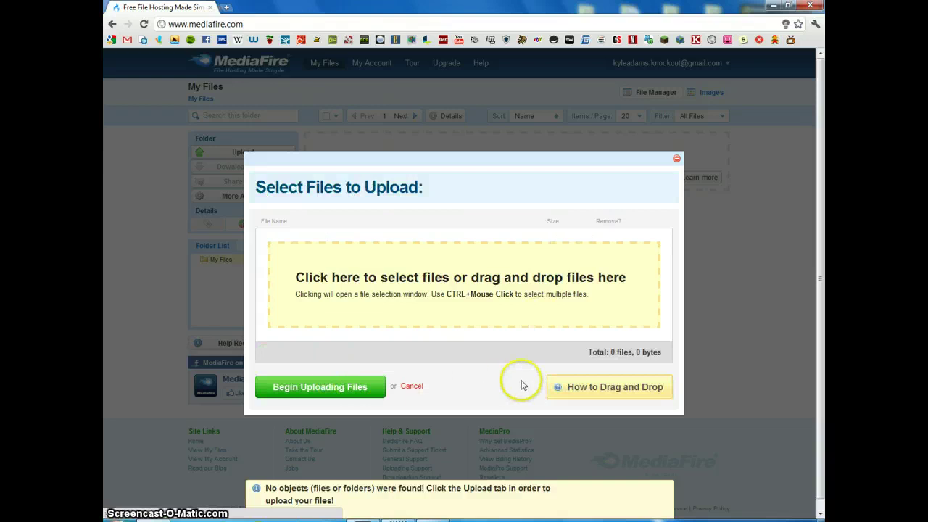
Step: Play part of the How to Drag and Drop help video, pause it and close the help dialog
left_click(619, 401)
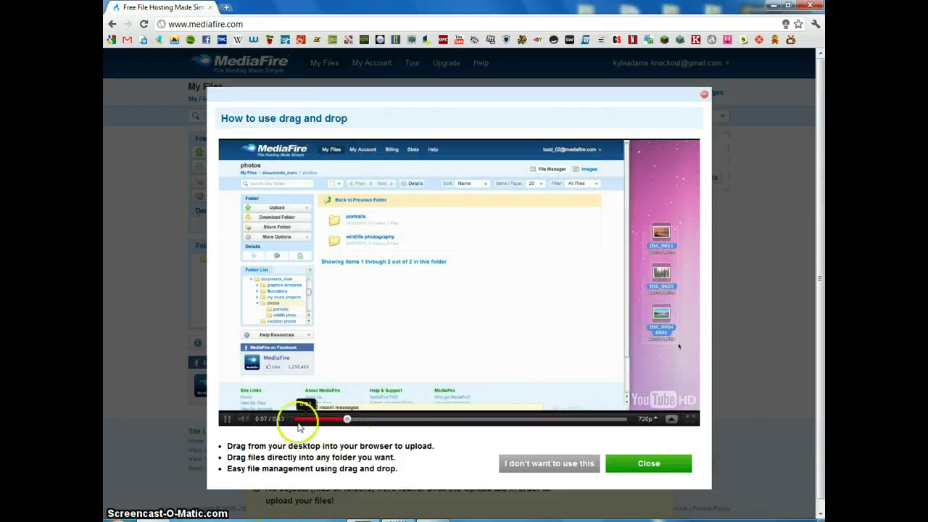
left_click(237, 425)
left_click(230, 420)
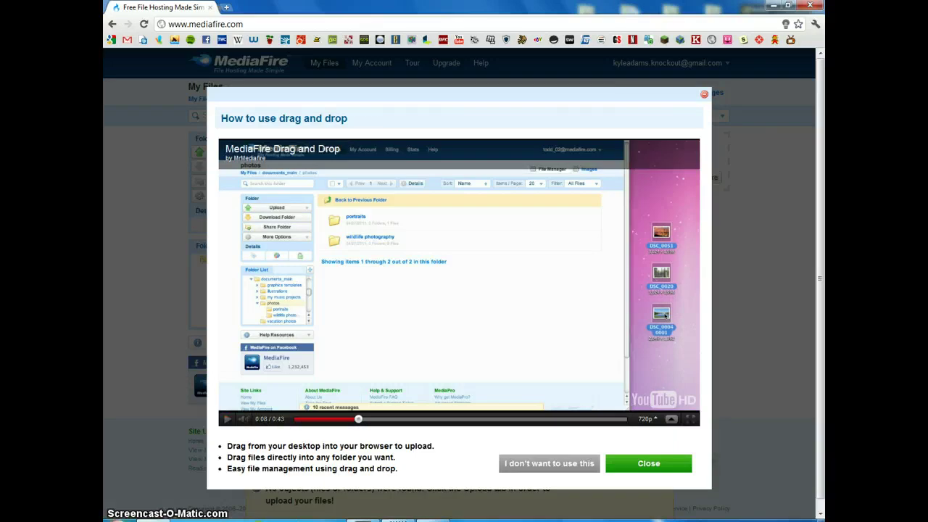
left_click(704, 94)
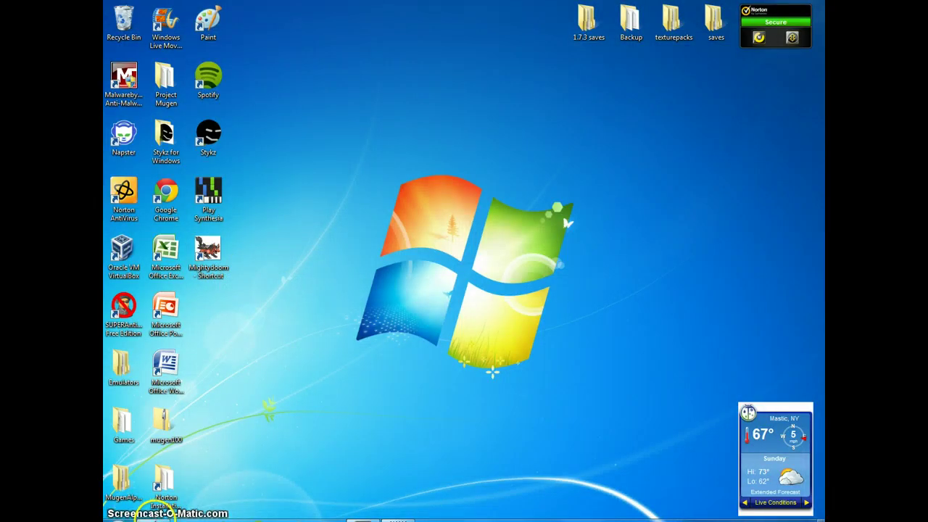
Step: Show the desktop and move the Mightydoom shortcut to the desktop's right edge
left_click(153, 516)
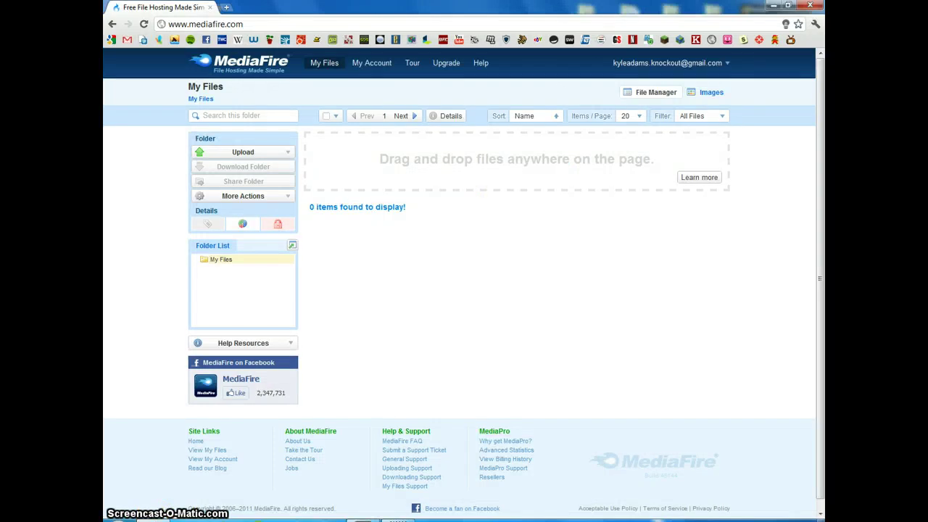
key("super+d")
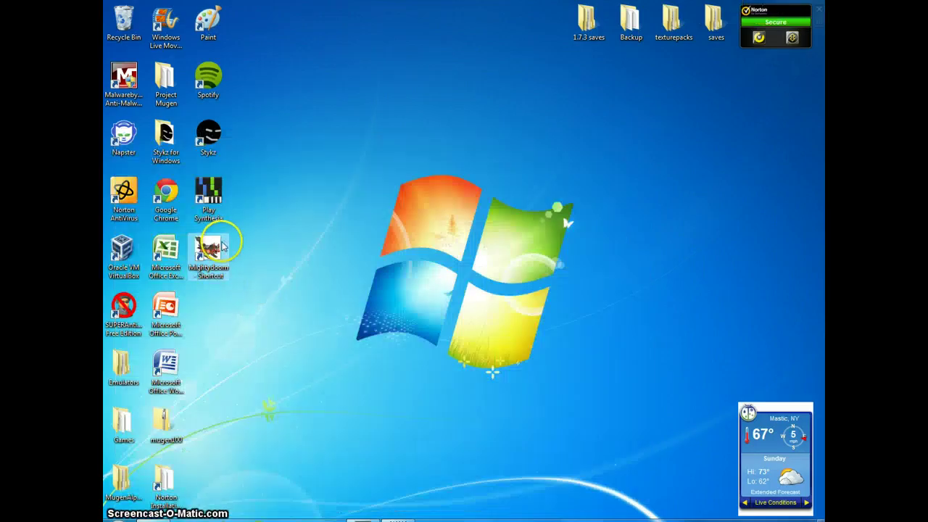
left_click_drag(223, 247, 812, 250)
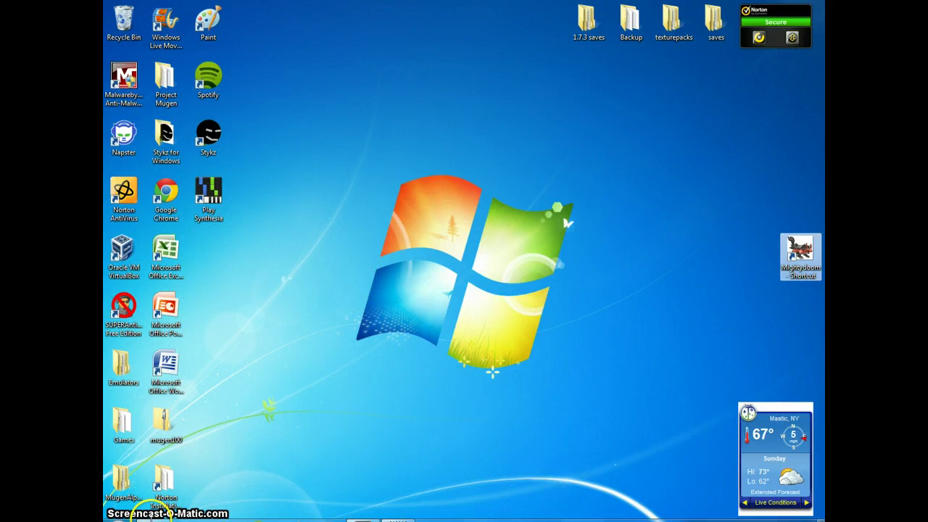
mouse_move(152, 516)
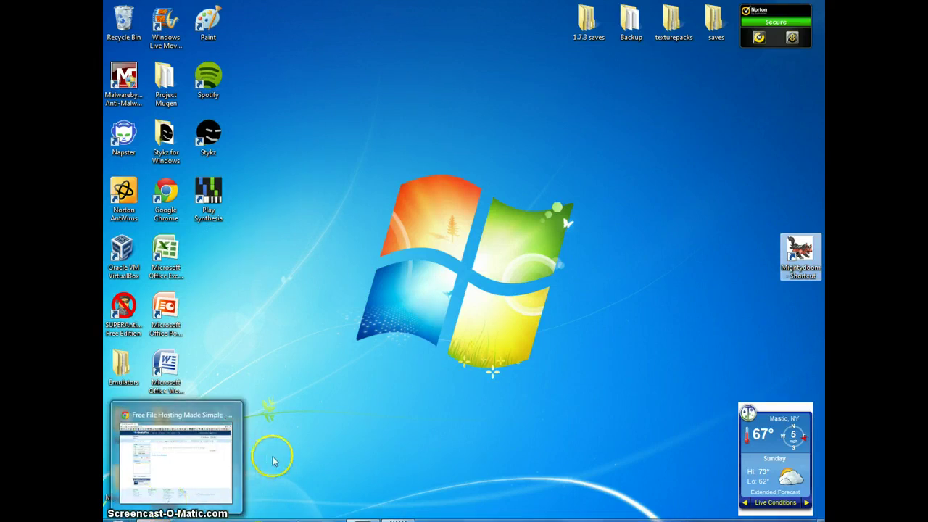
Step: Bring the browser back in a smaller window beside the desktop icons and drop the Mightydoom shortcut onto MediaFire for upload
left_click(305, 447)
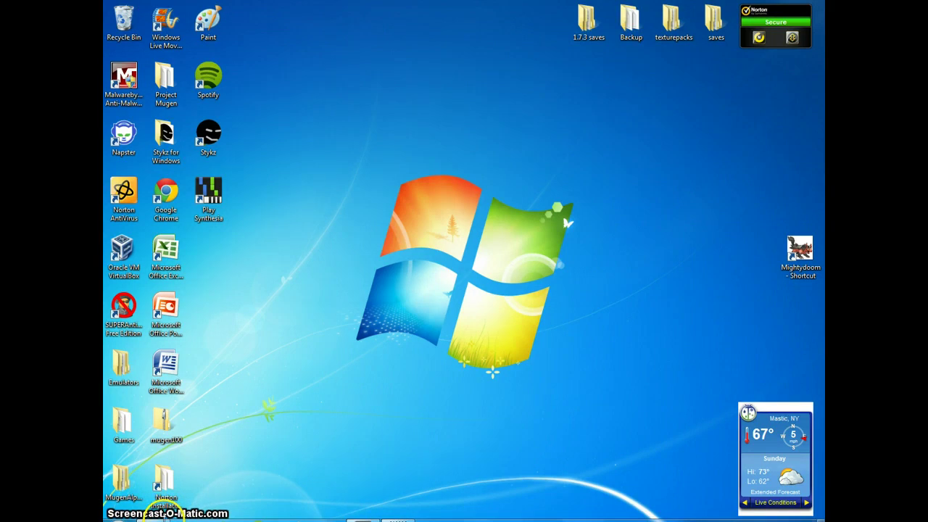
left_click(164, 520)
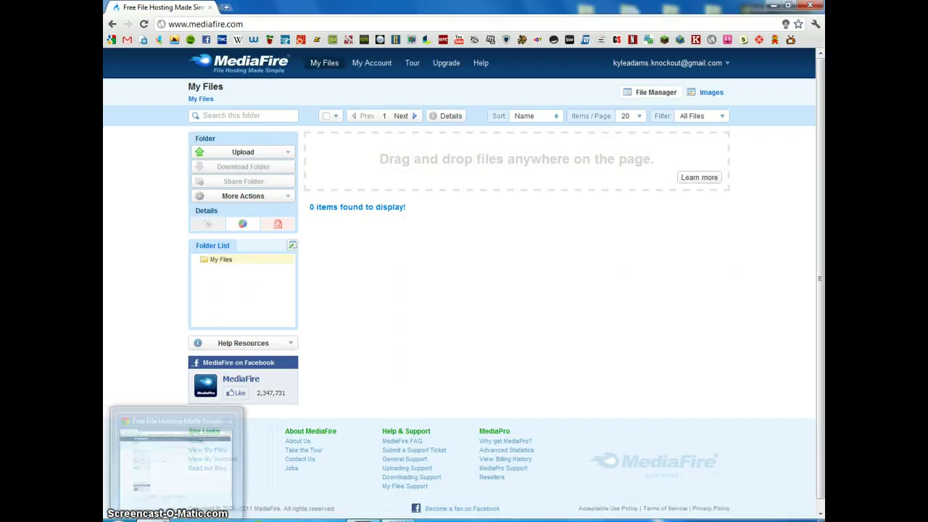
left_click_drag(601, 21, 104, 101)
left_click_drag(798, 250, 304, 168)
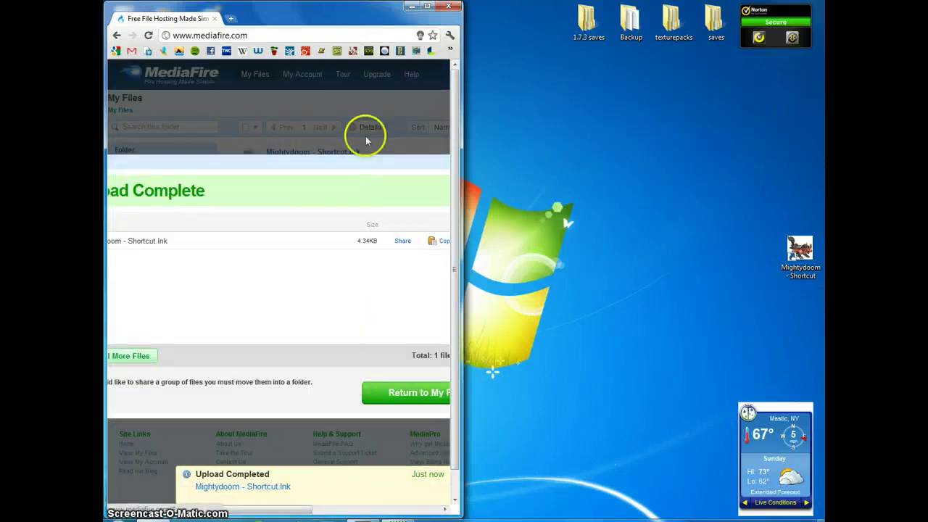
Step: Move the browser window away from the screen edge and widen it on both sides to fit the upload dialog
left_click_drag(318, 14, 400, 15)
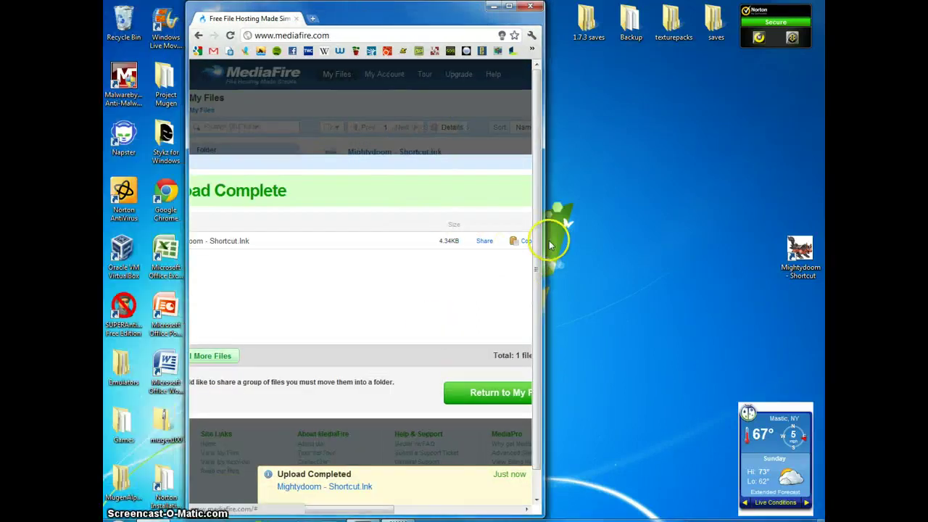
left_click_drag(543, 240, 663, 240)
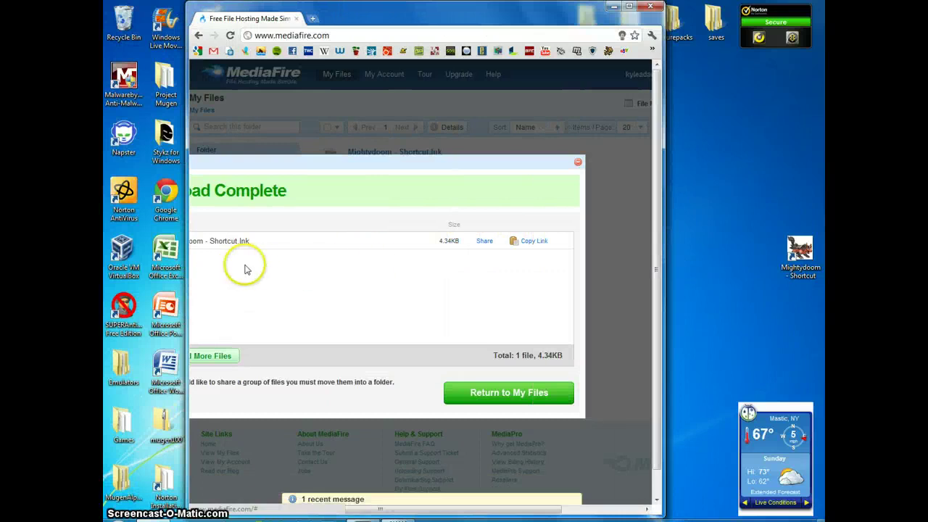
left_click_drag(189, 263, 144, 263)
Step: Return to My Files, view the download page of the uploaded Mightydoom shortcut and close that page
left_click(465, 399)
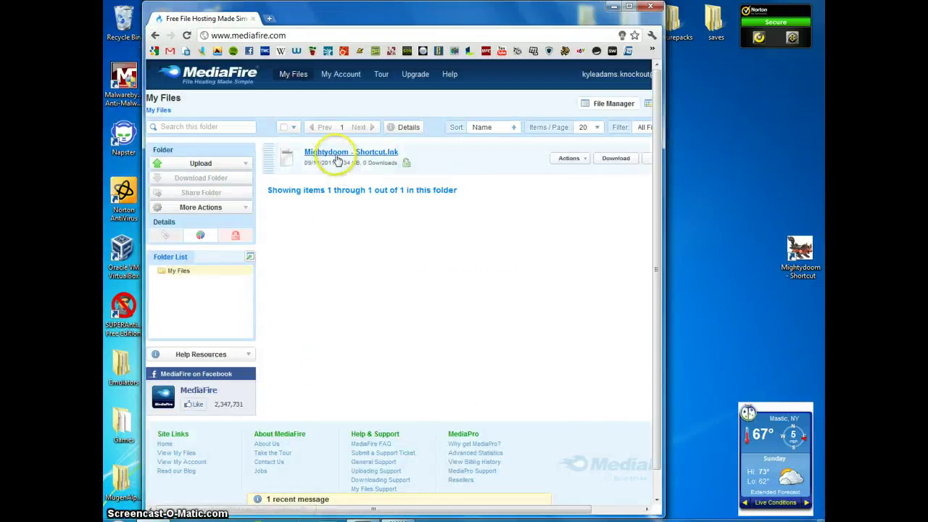
left_click(335, 154)
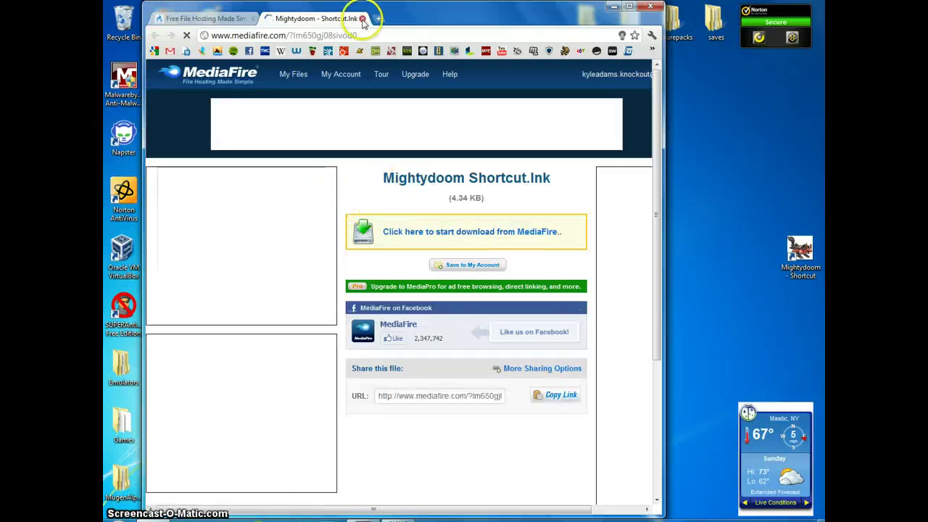
left_click(361, 19)
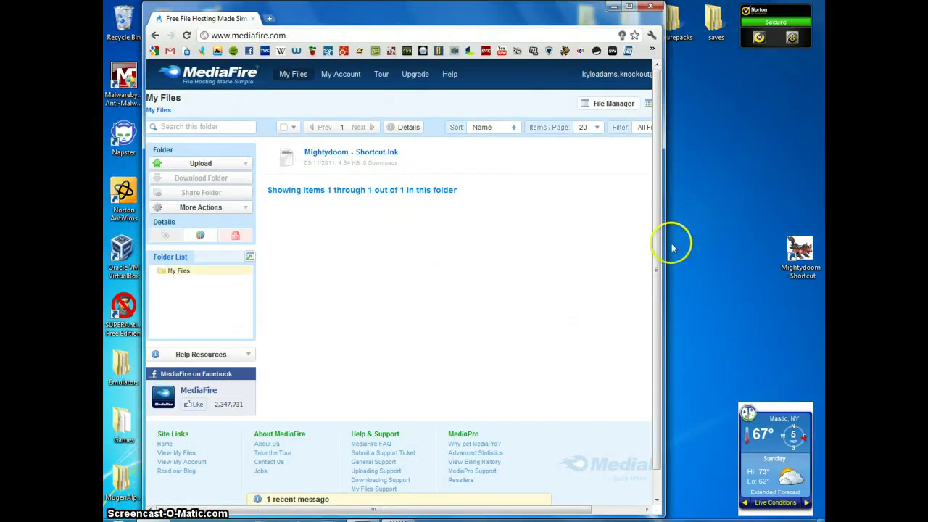
Step: Delete the Mightydoom shortcut from the desktop and maximize the browser window
right_click(800, 253)
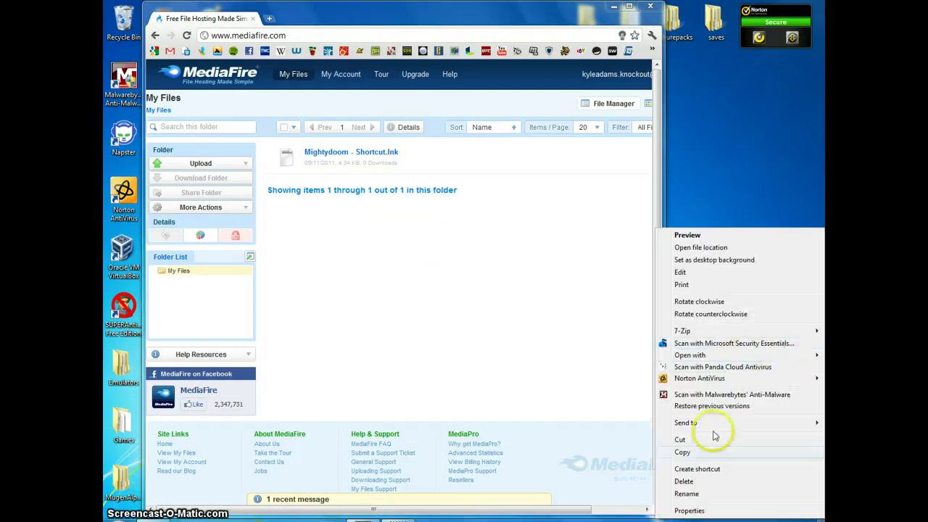
left_click(681, 480)
left_click(504, 295)
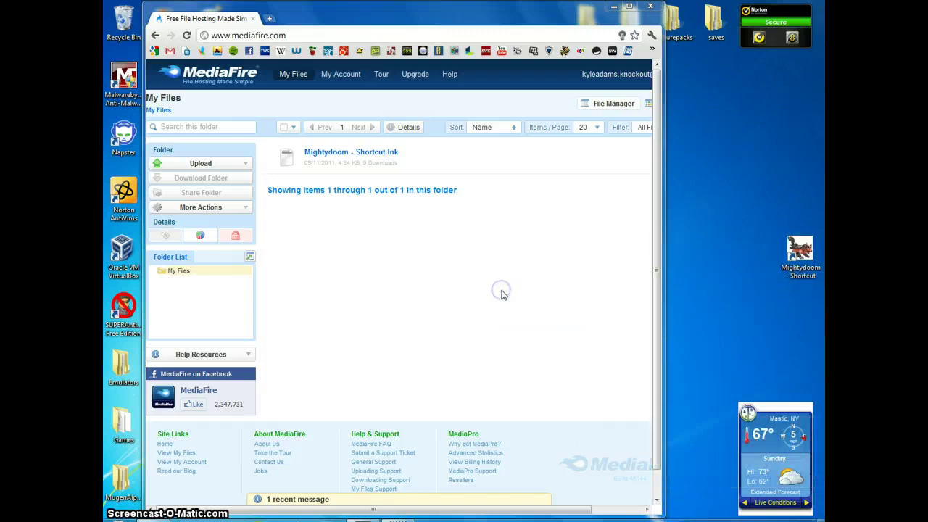
left_click(629, 6)
left_click(462, 359)
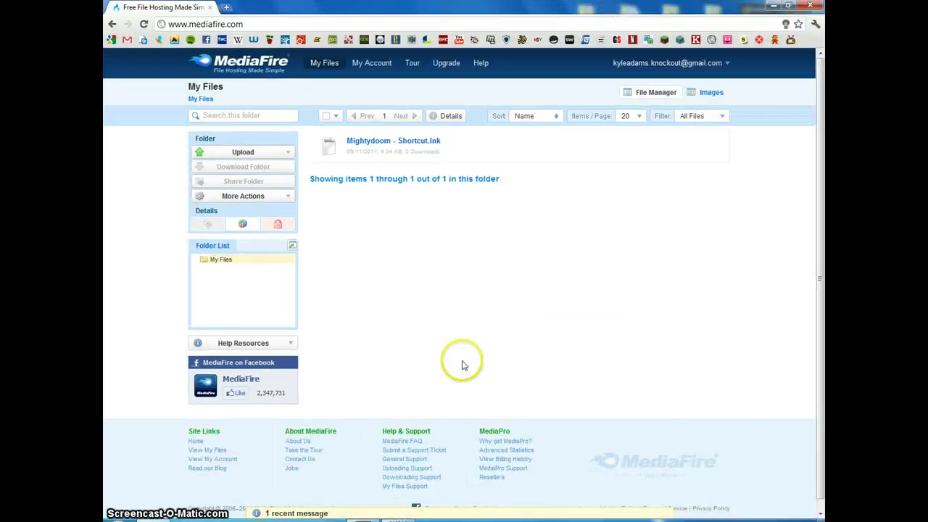
Step: Restore the browser as a smaller window clear of the desktop shortcut and drop the Sick Party shortcut onto MediaFire for upload
left_click(194, 515)
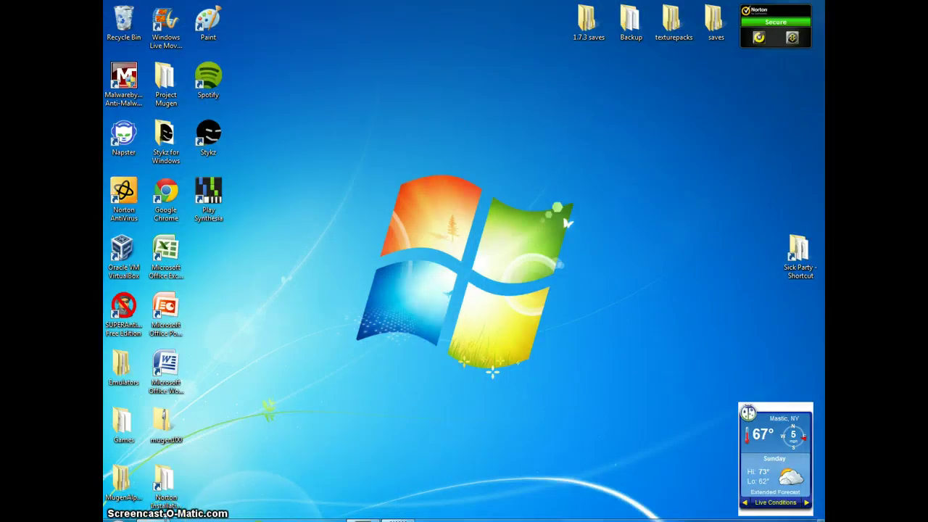
left_click(194, 514)
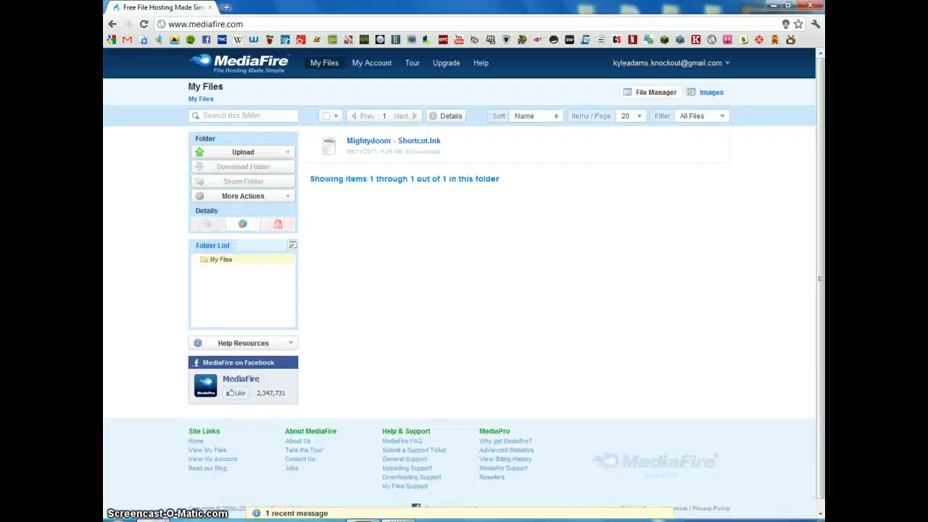
left_click_drag(670, 6, 392, 44)
left_click_drag(797, 250, 308, 248)
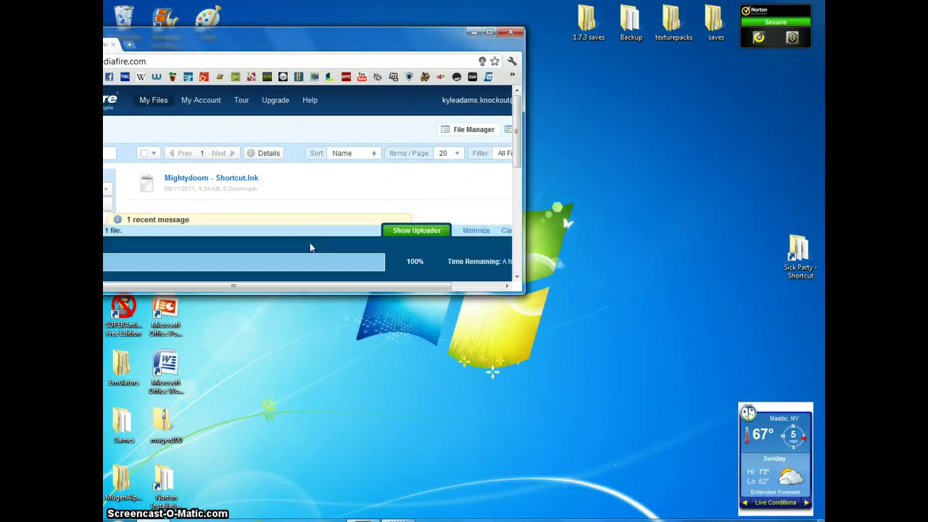
Step: Show the uploader for the Sick Party shortcut, then return to My Files in a maximized browser window
left_click(407, 230)
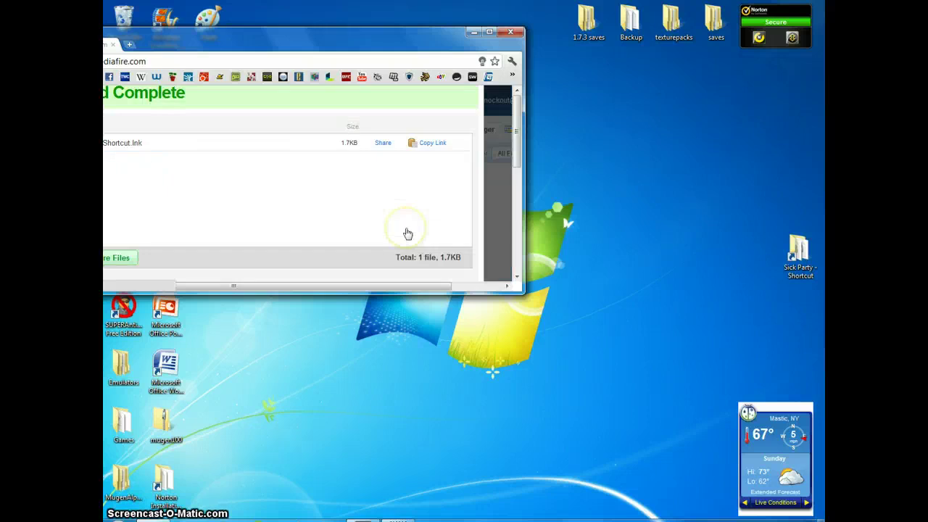
left_click_drag(305, 43, 436, 41)
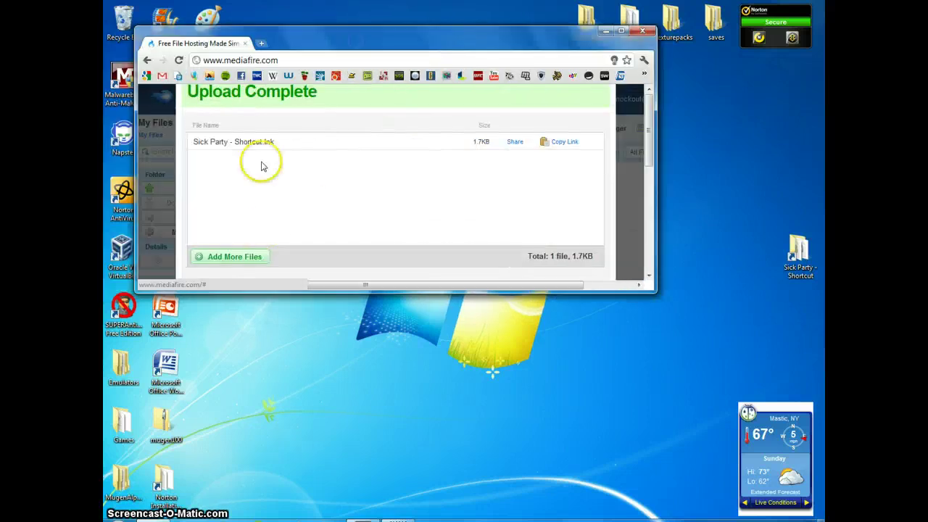
left_click(624, 31)
left_click(524, 260)
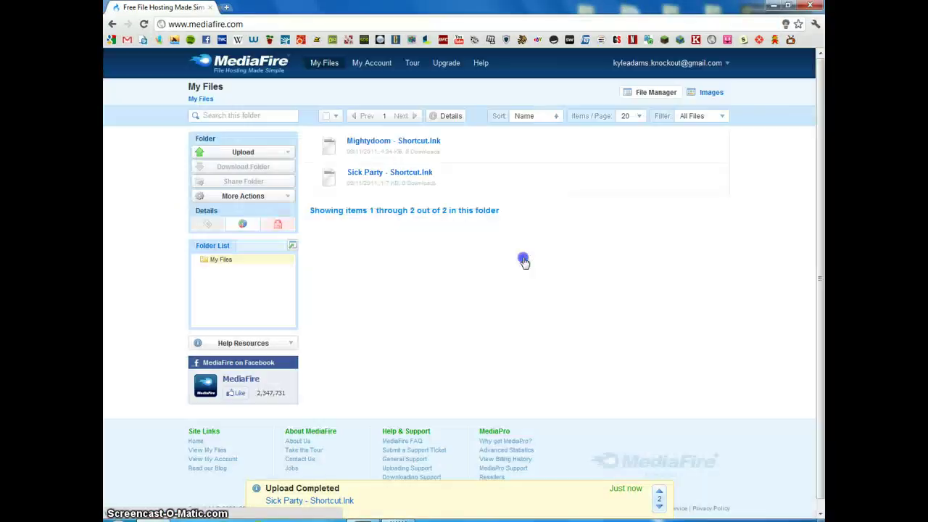
Step: View the download page of the uploaded Sick Party shortcut, close it and expand the recent upload messages
left_click(398, 176)
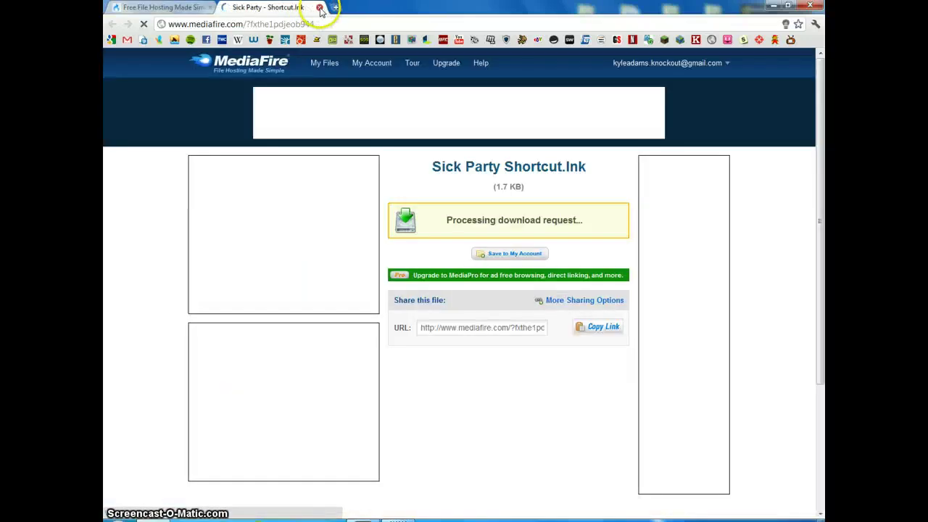
left_click(319, 7)
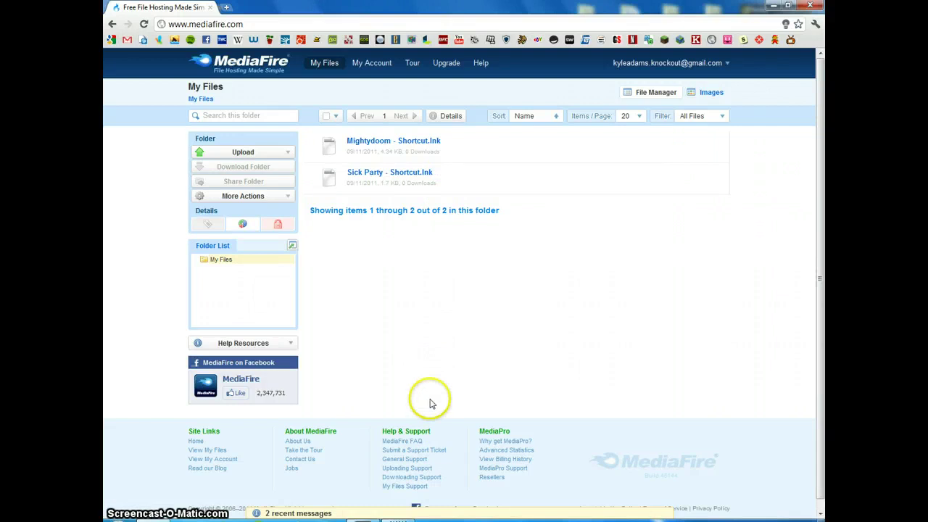
left_click(298, 513)
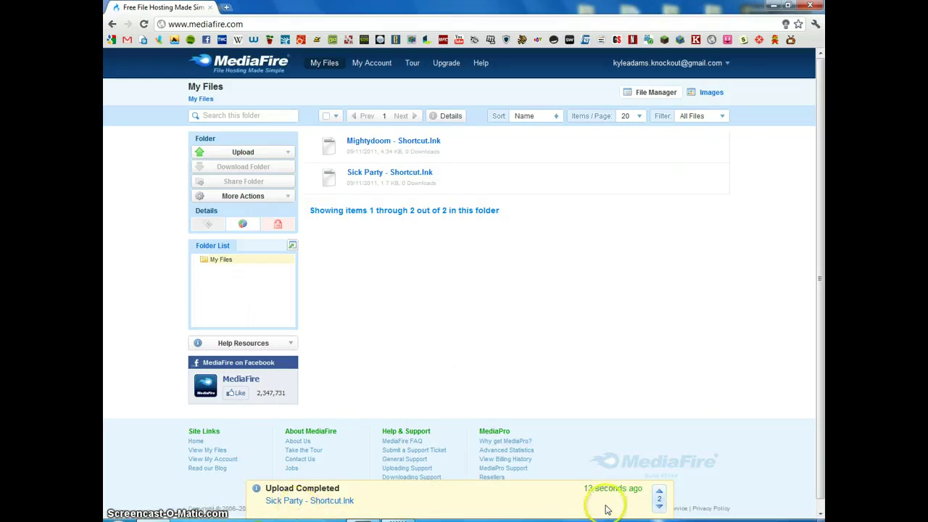